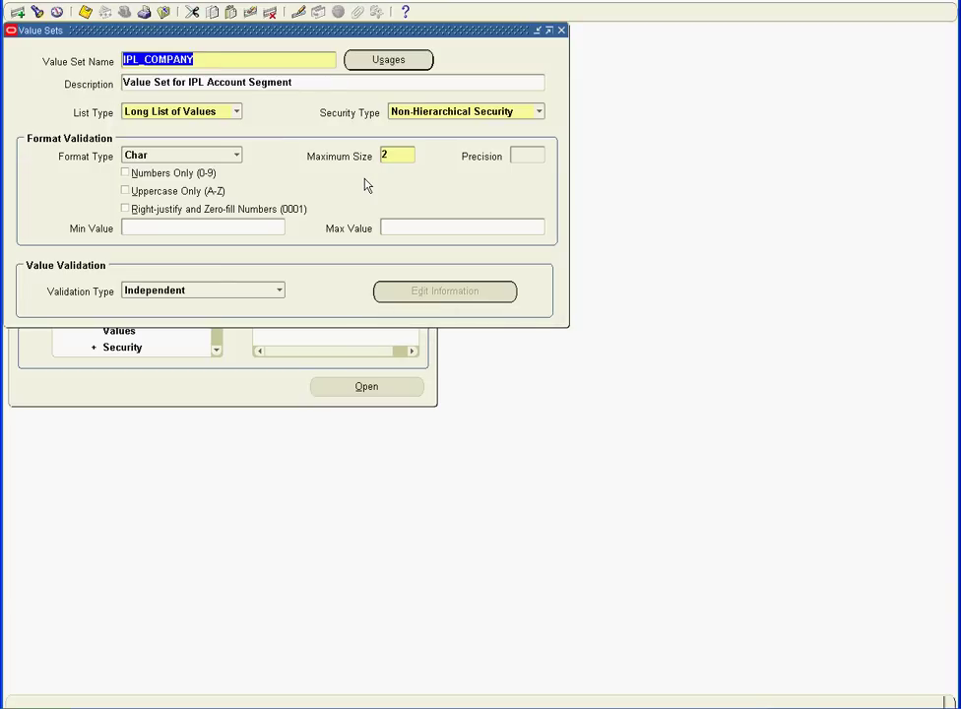
- Browse the IPL value set records for account, company, cost center, location and project to review their definitions
key("Down")
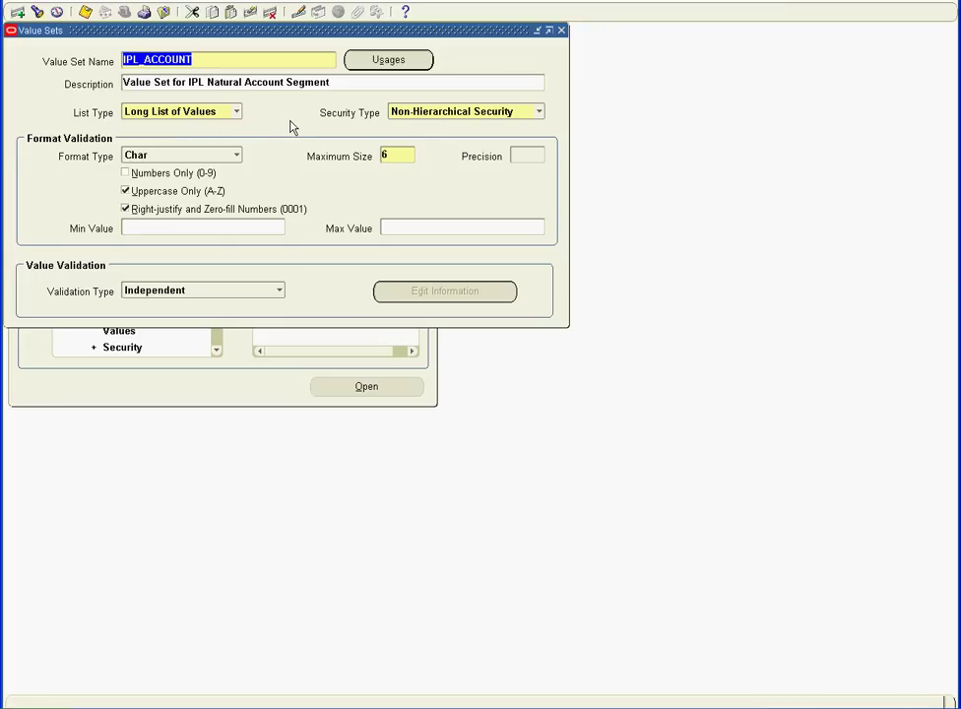
key("Down")
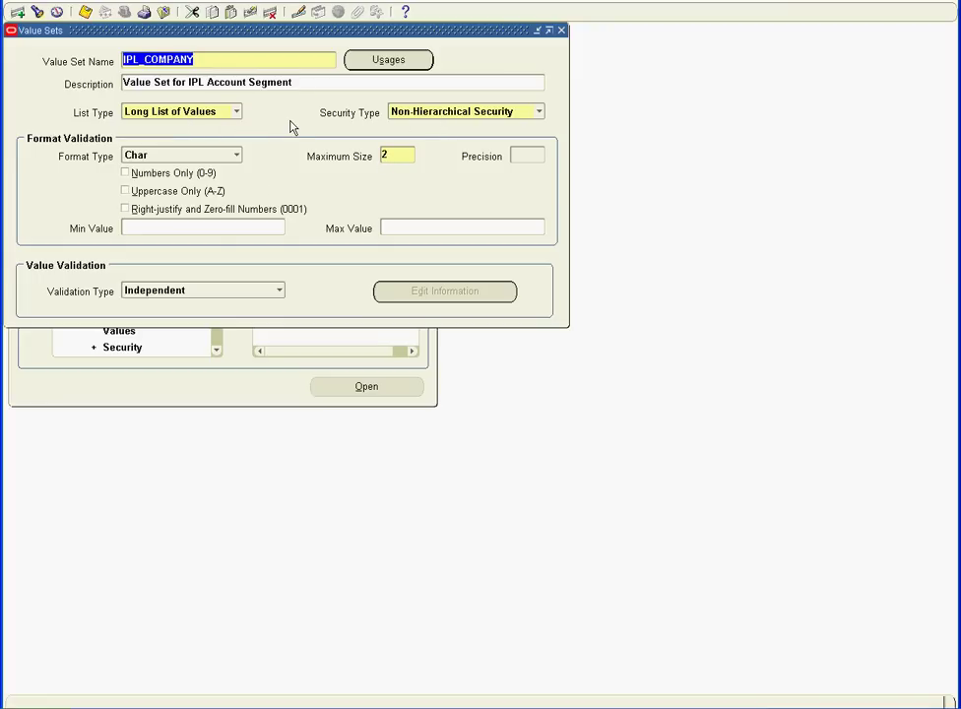
key("Down")
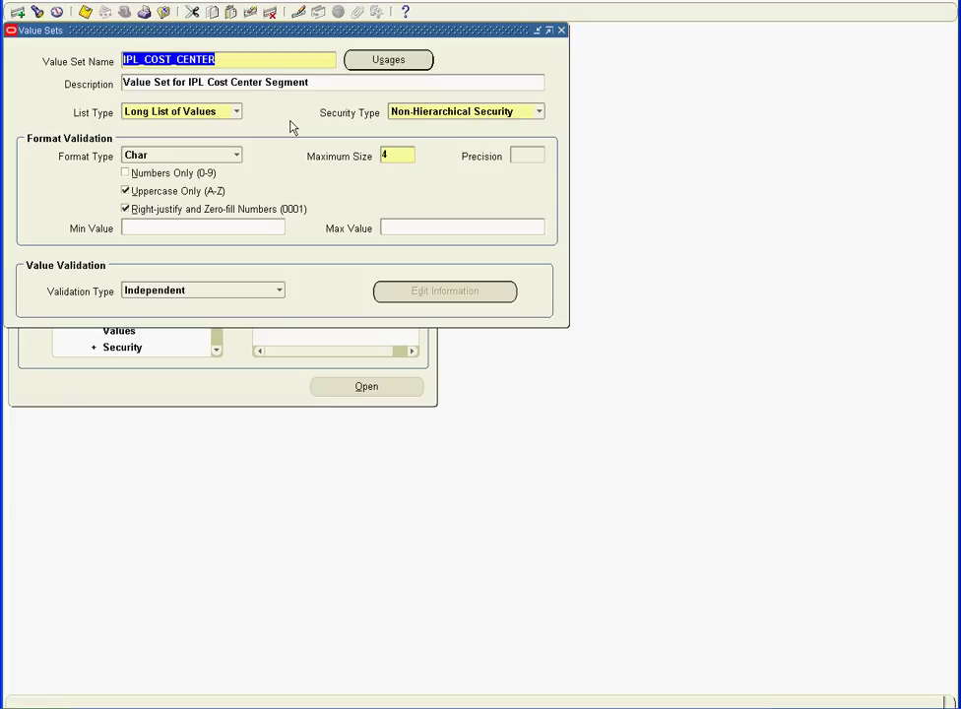
key("Down")
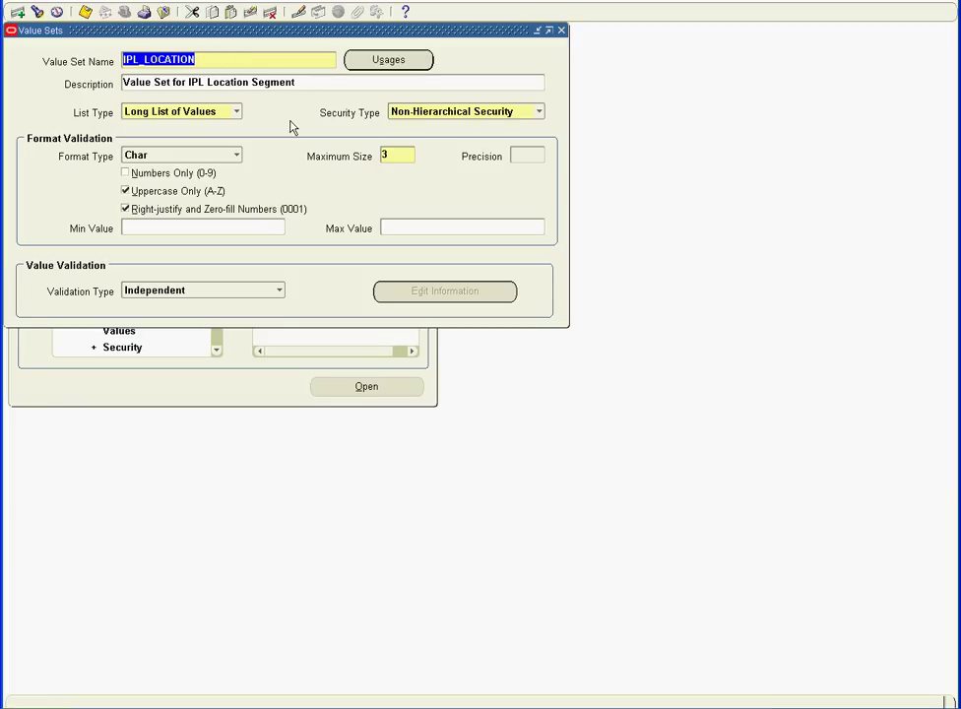
key("Down")
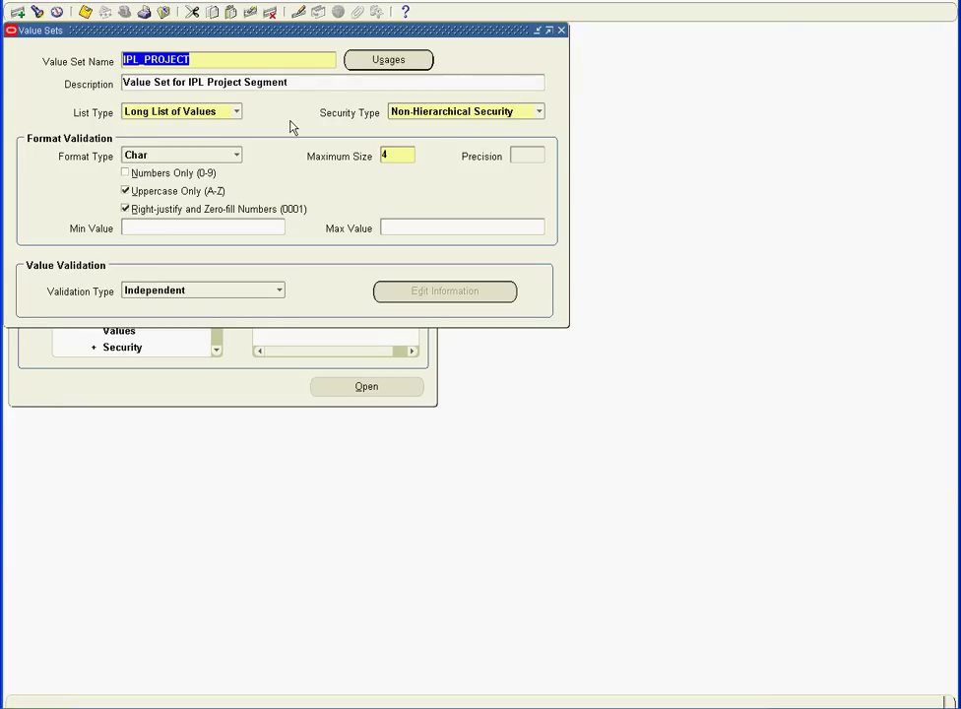
- Switch to the slideshow, advance to the Accounting Structure details slide, and return to the Value Sets form
key("alt+Tab")
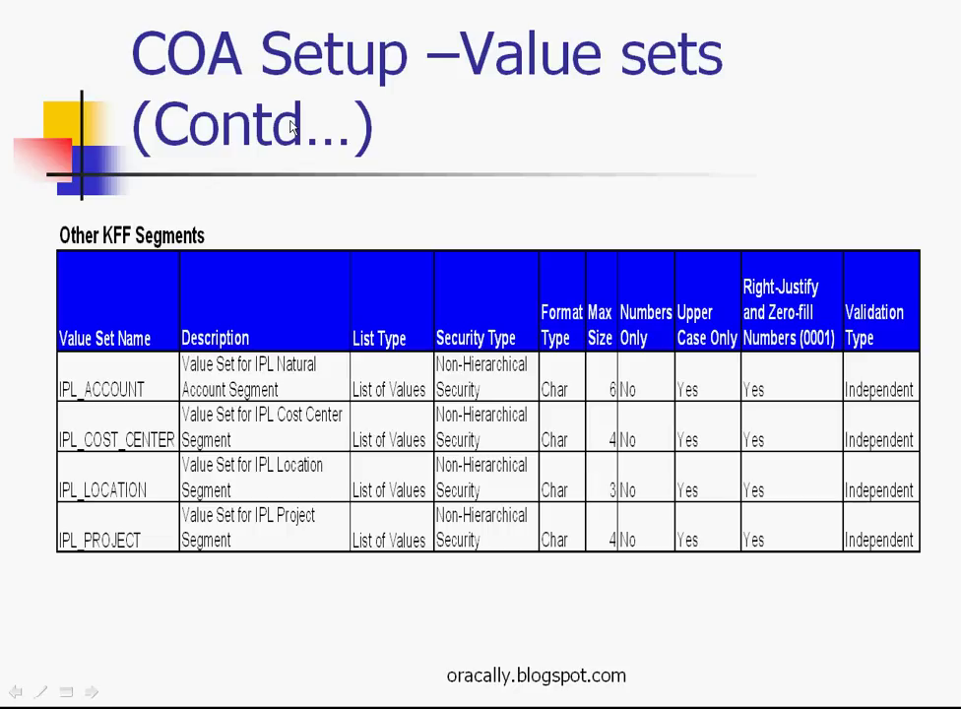
left_click(292, 126)
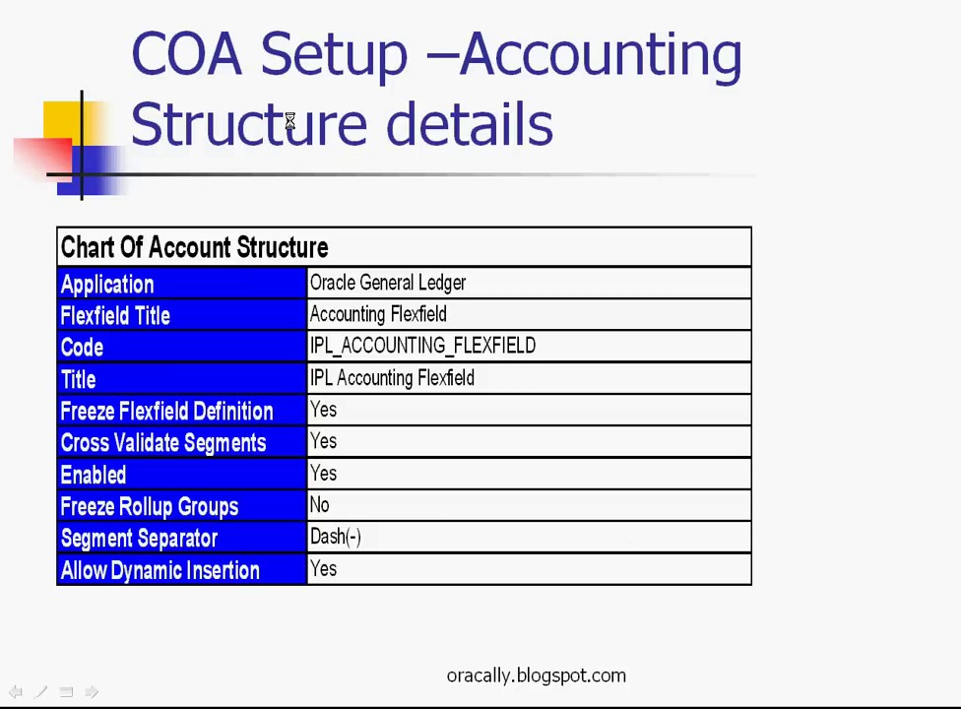
key("alt+Tab")
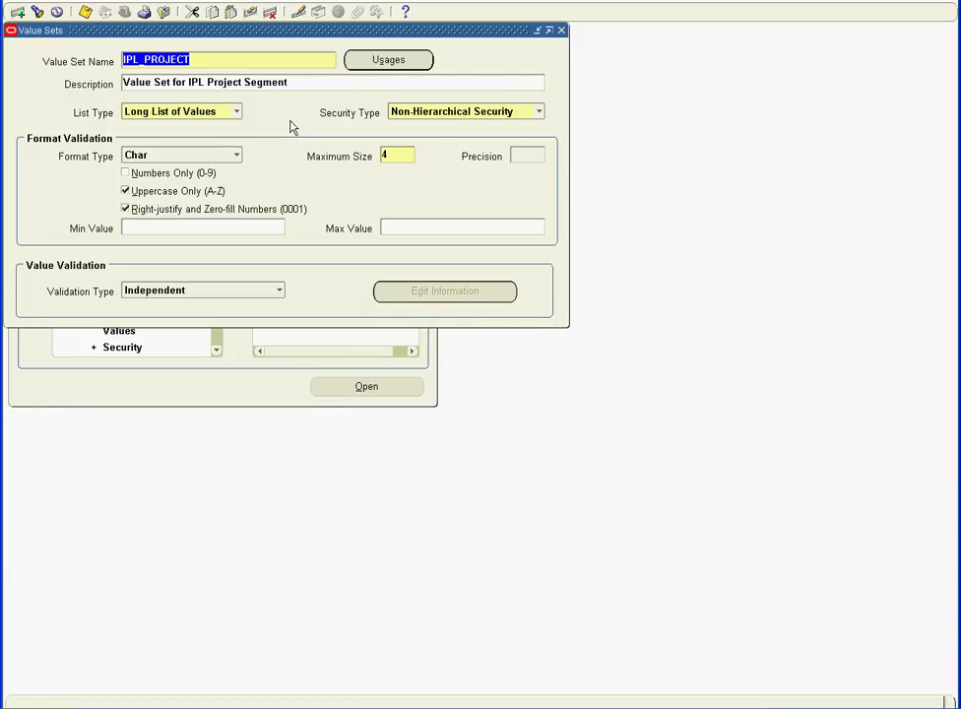
- Close the Value Sets form, open Key Flexfield Segments, and query the flexfield title Accounting Flexfield
key("ctrl+F4")
left_click(342, 262)
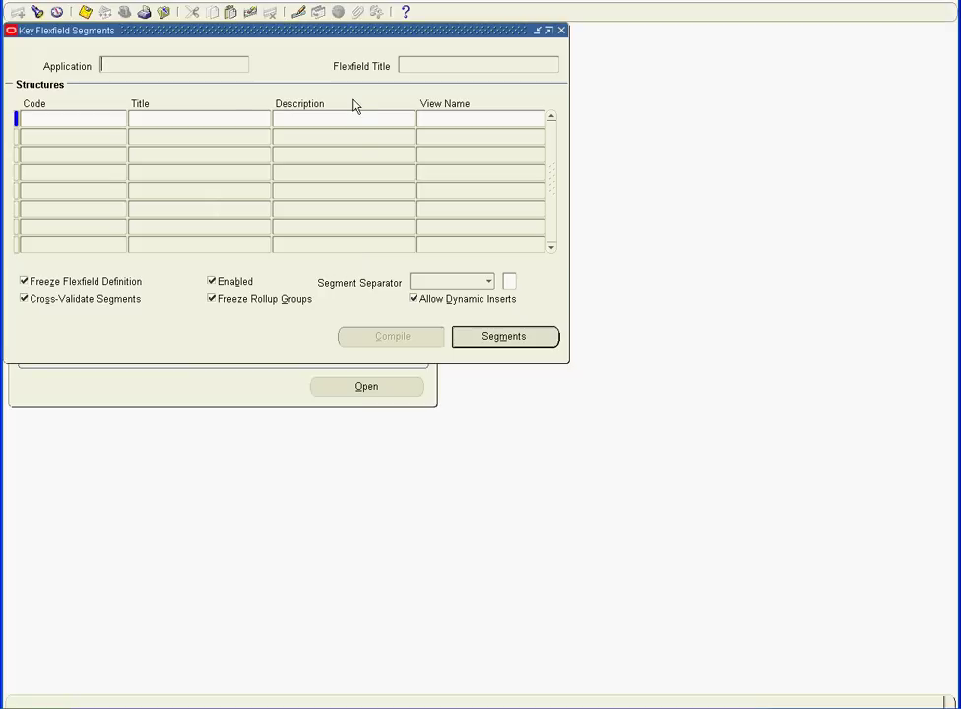
key("F11")
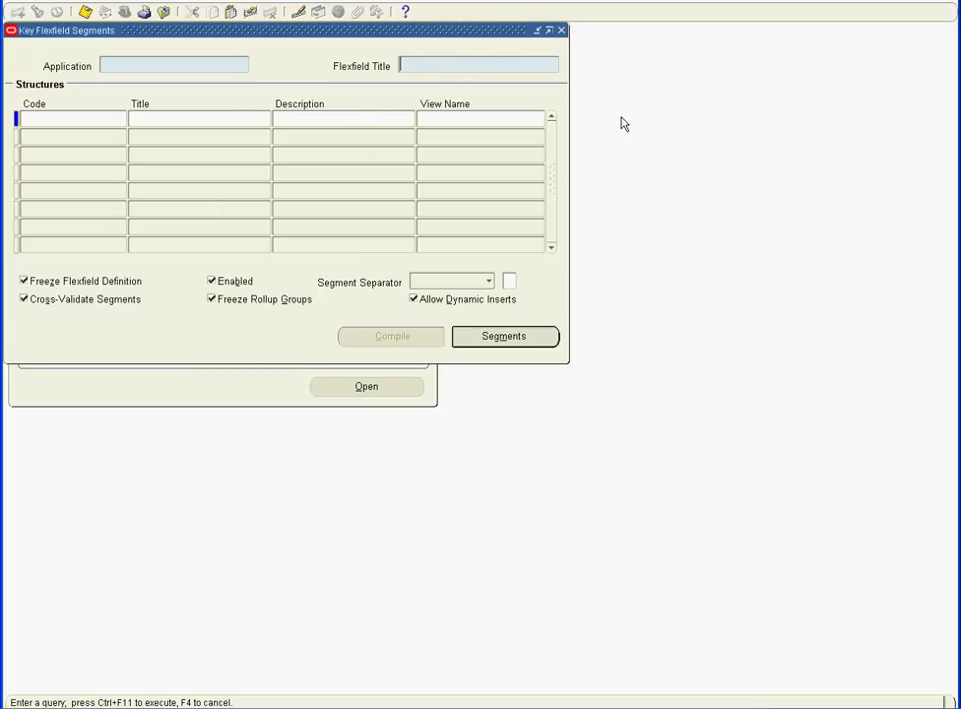
type("Acc")
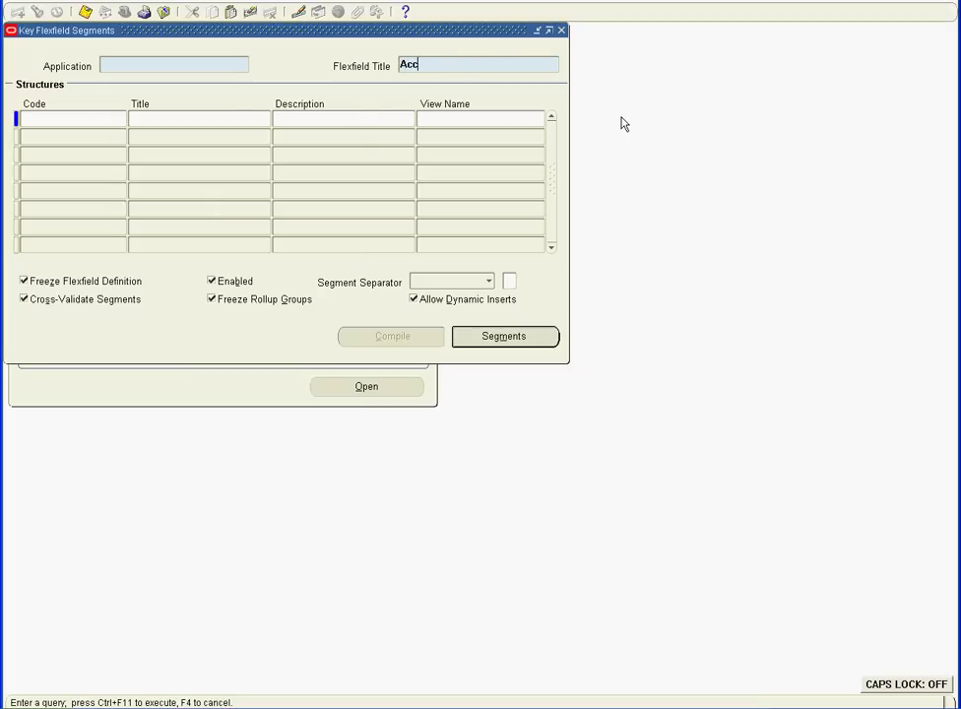
type("ounting Flexfield")
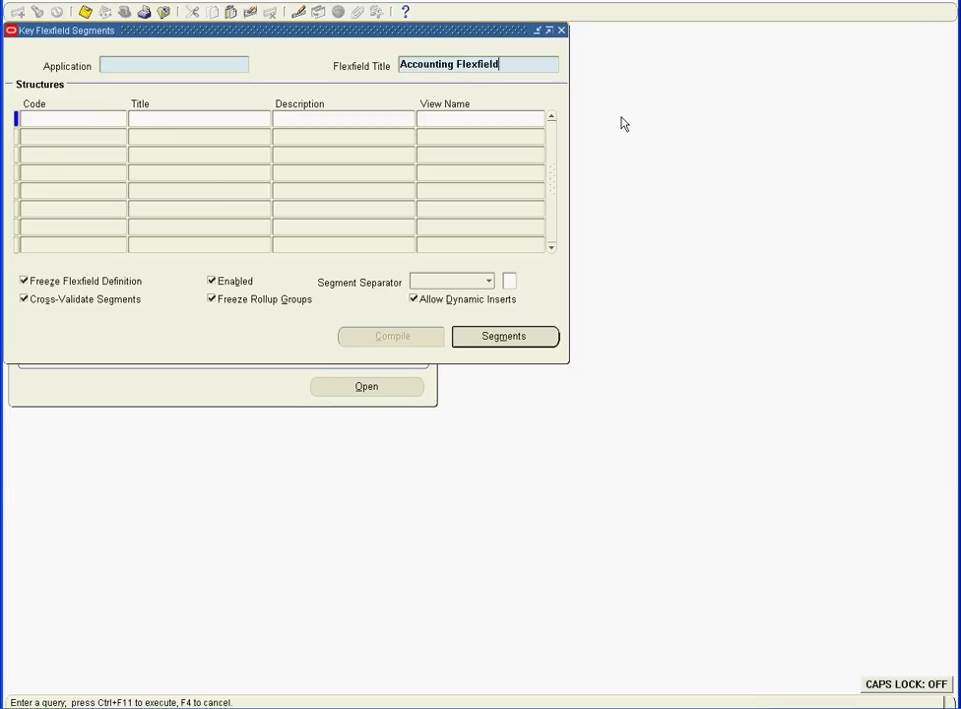
key("ctrl+F11")
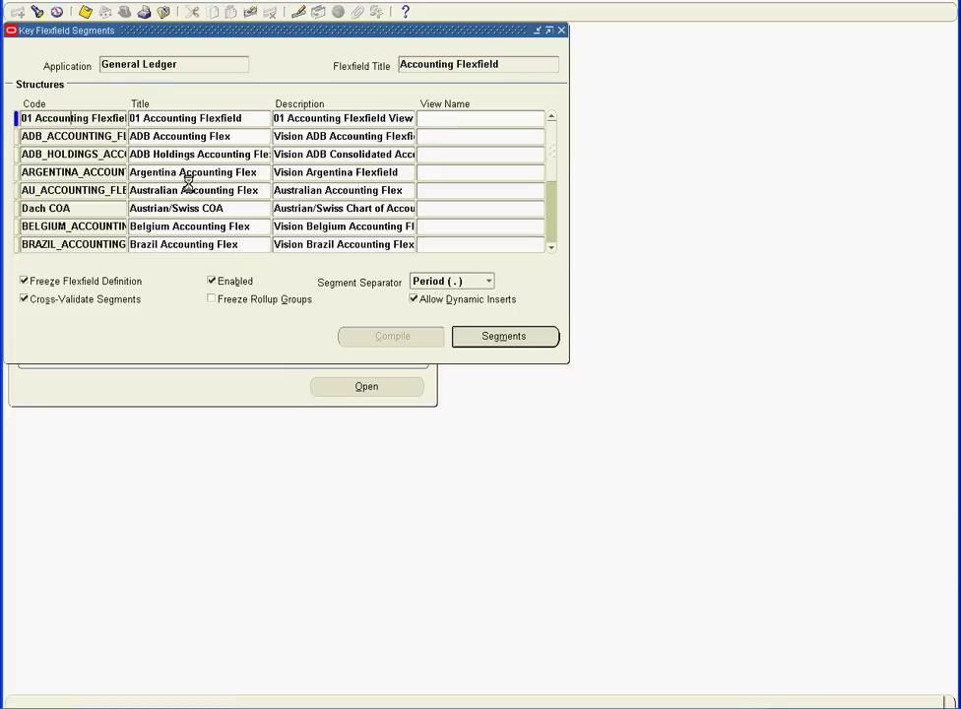
- Query the Accounting Flexfield structures for codes matching IPL_%
key("F11")
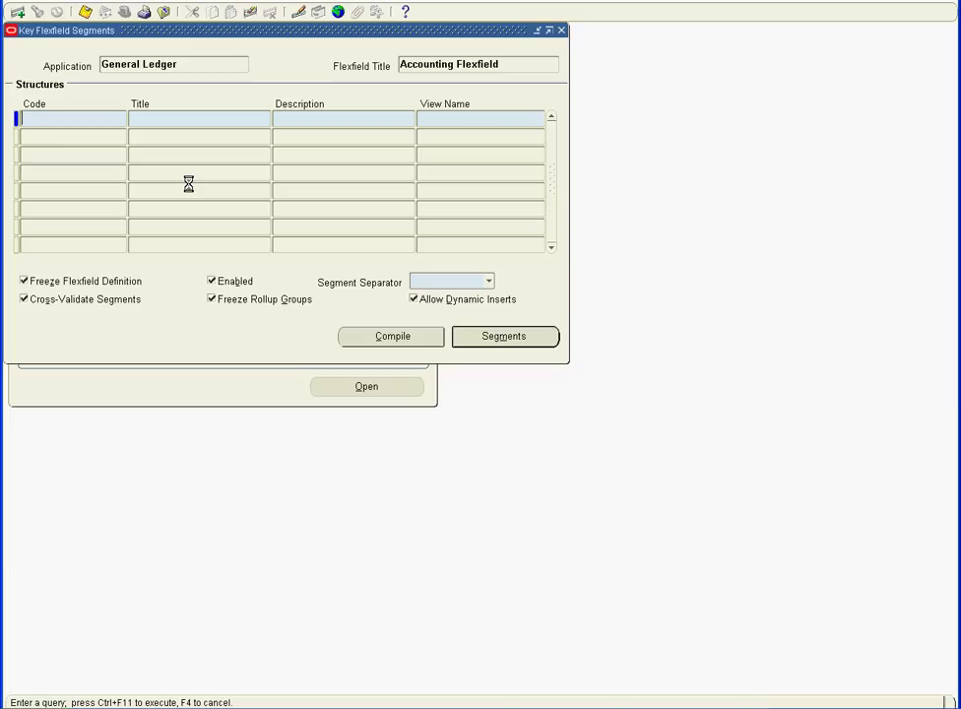
type("ip")
key("BackSpace")
key("BackSpace")
key("Caps_Lock")
type("IPL")
type("_%")
key("ctrl+F11")
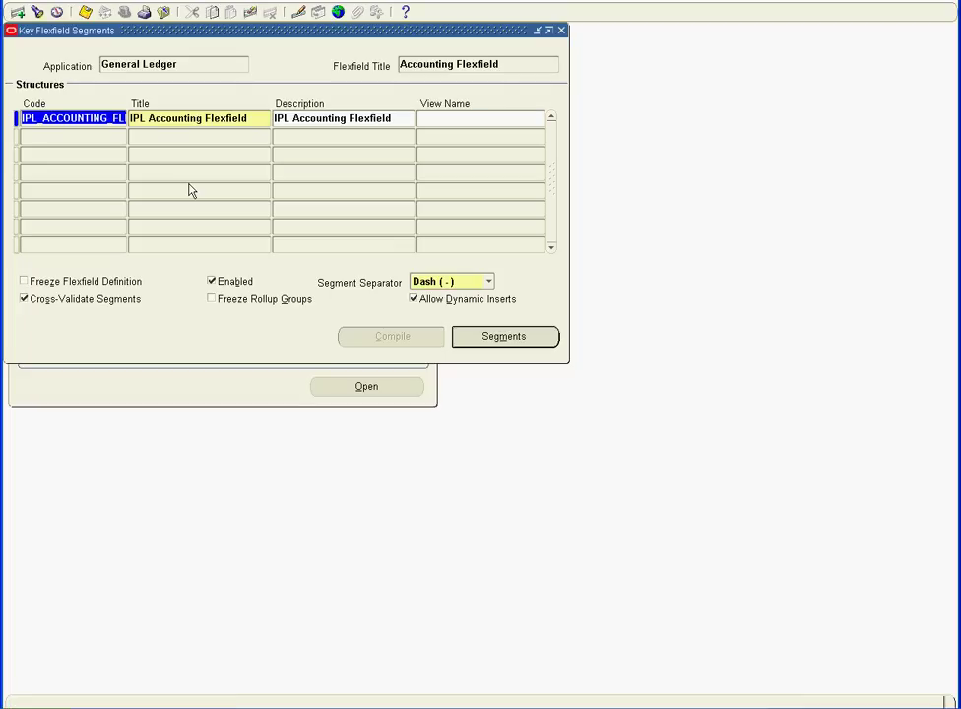
- Compare the IPL Accounting Flexfield settings with the structure details slide, and view the available segment separators
key("alt+Tab")
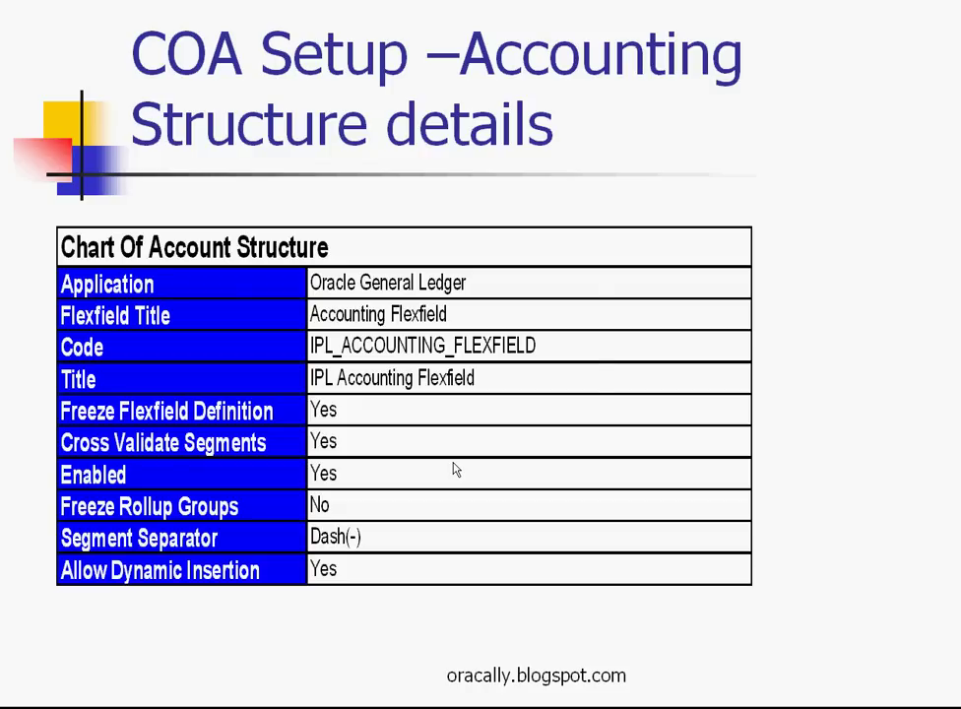
key("alt+Tab")
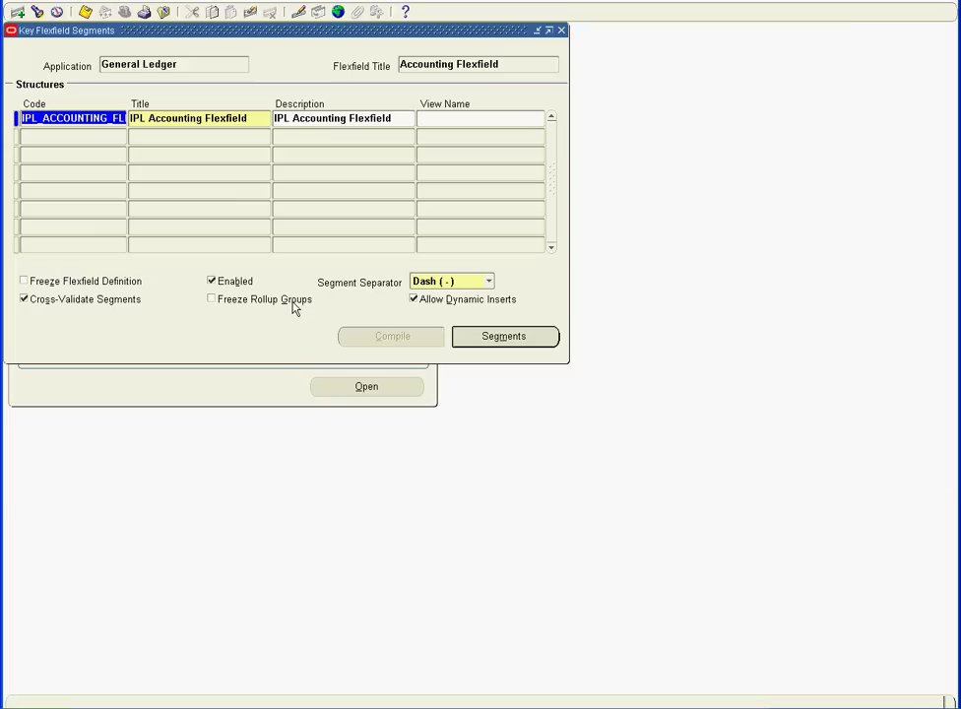
left_click(449, 281)
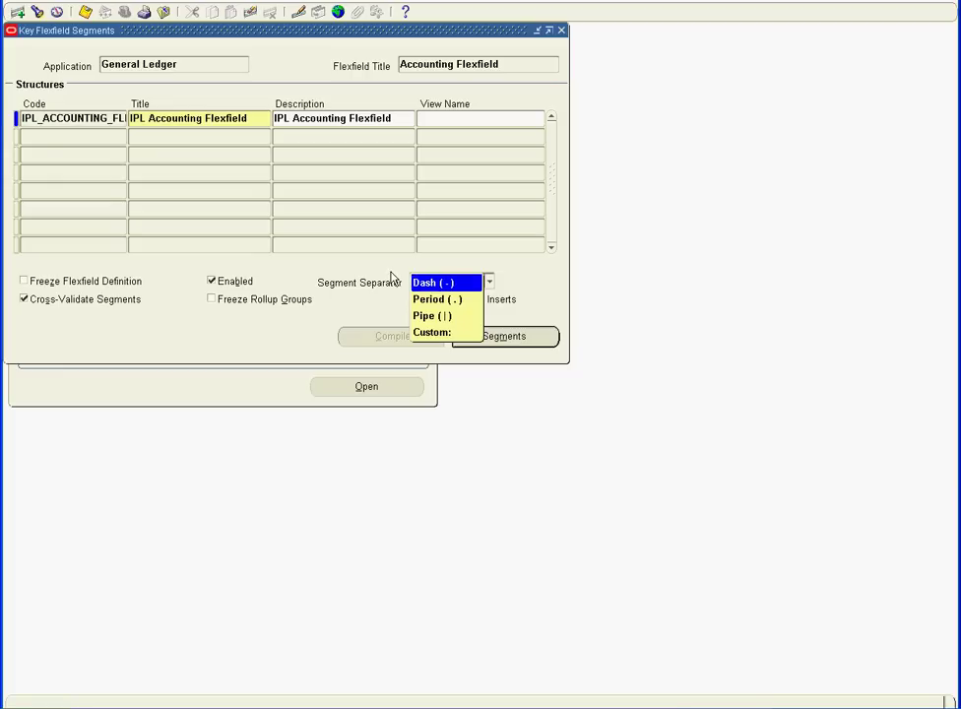
left_click(389, 271)
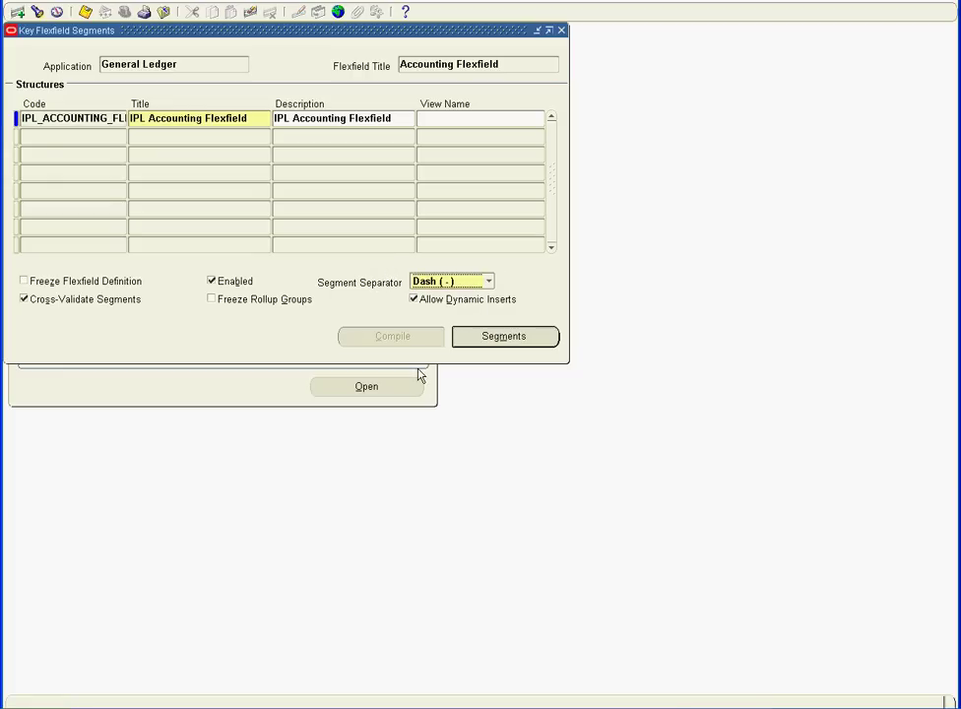
- Advance the slideshow to the COA Segments & Attach Value sets slide, review its table, and return to Key Flexfield Segments
key("alt+Tab")
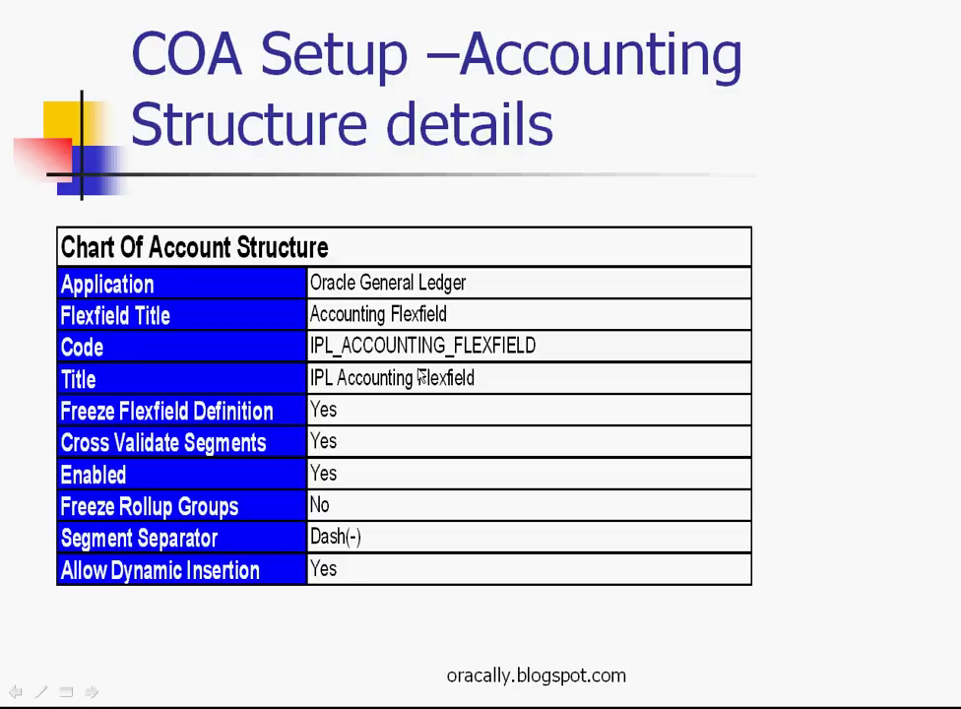
left_click(421, 379)
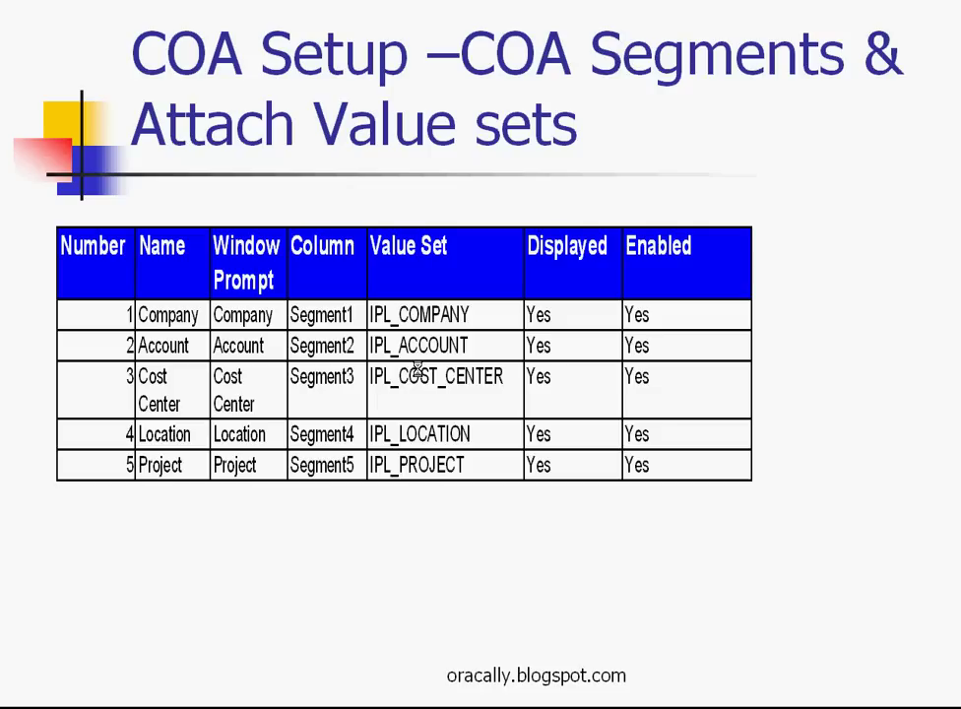
key("alt+Tab")
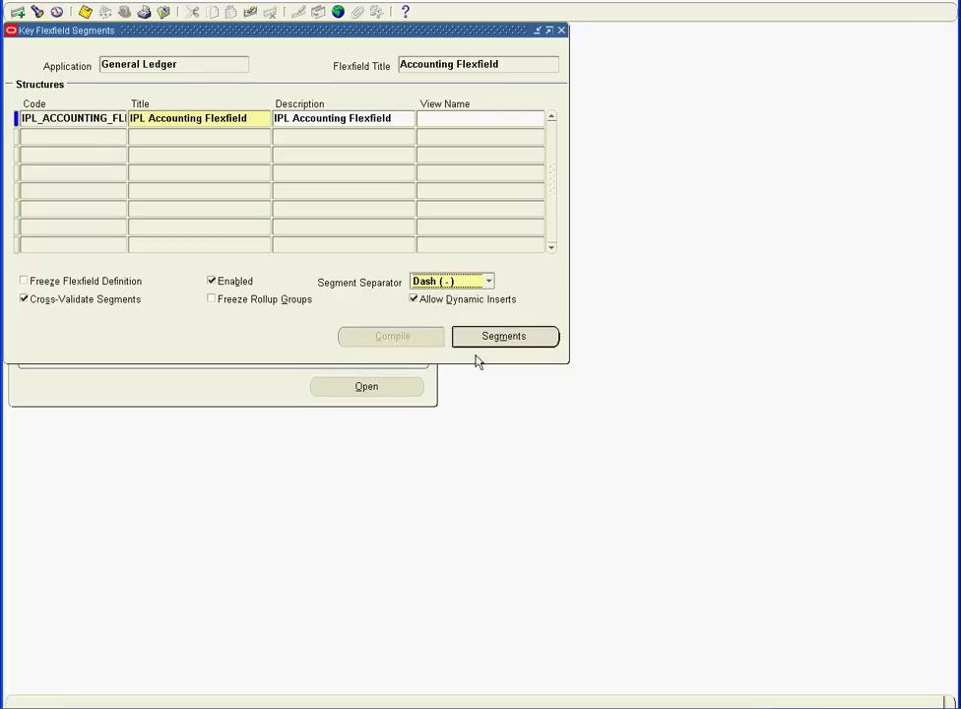
key("alt+Tab")
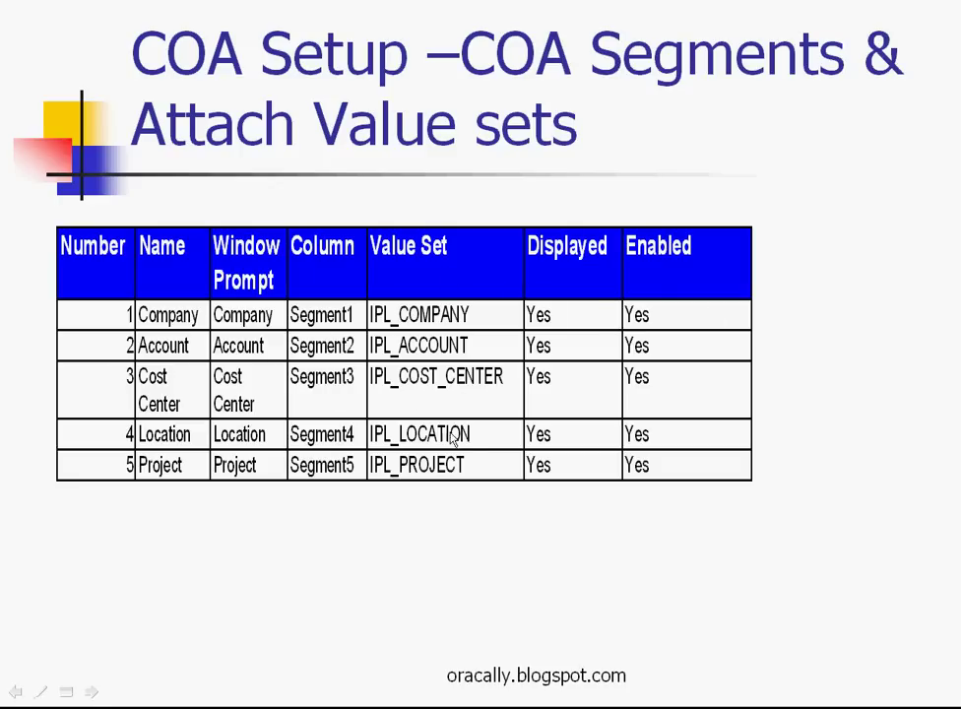
key("alt+Tab")
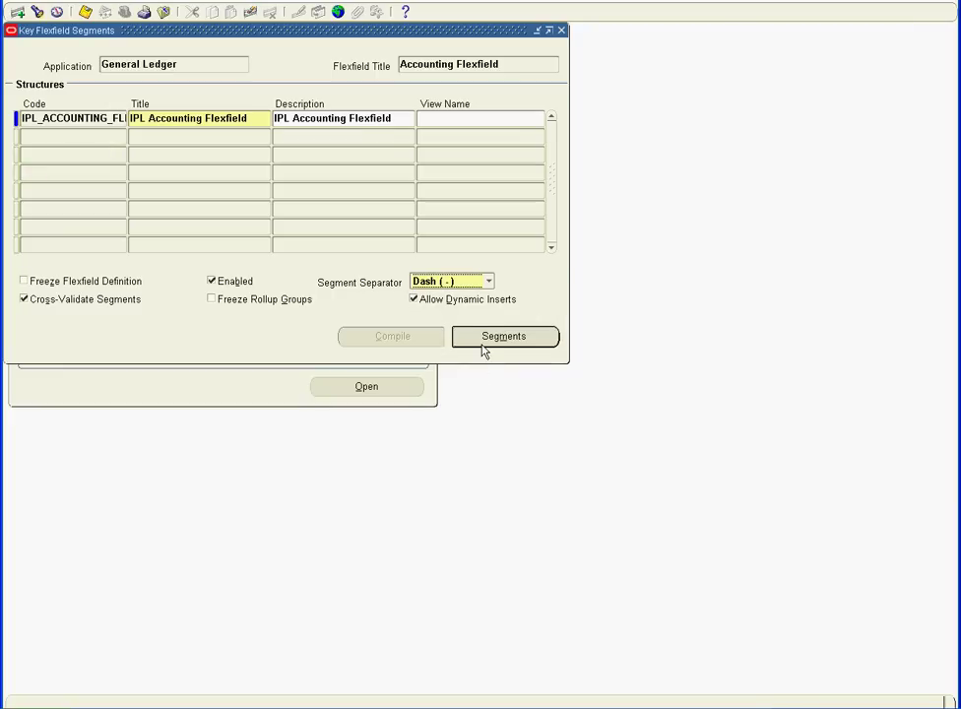
- Open the segments of IPL Accounting Flexfield, compare them with the slide's table, and select the Company segment's value set name
left_click(505, 338)
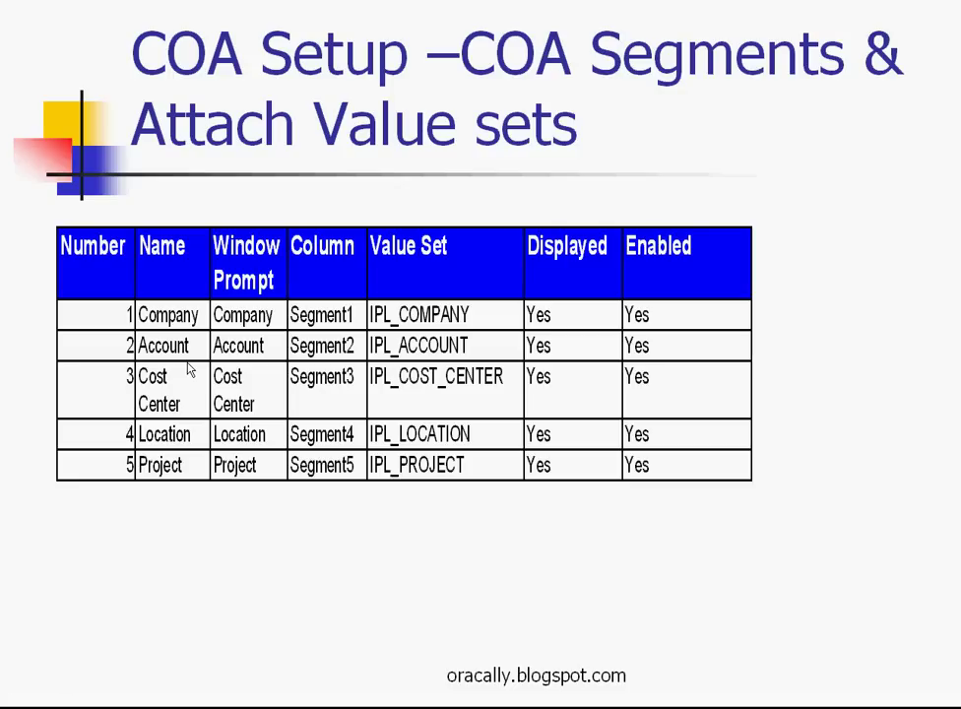
key("alt+Tab")
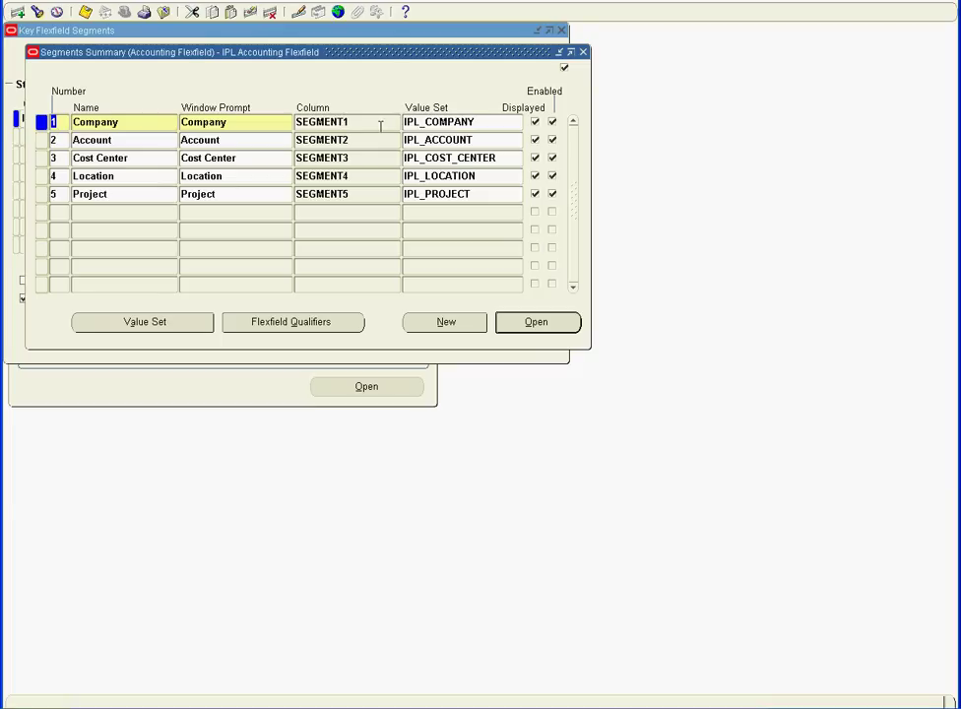
left_click(486, 121)
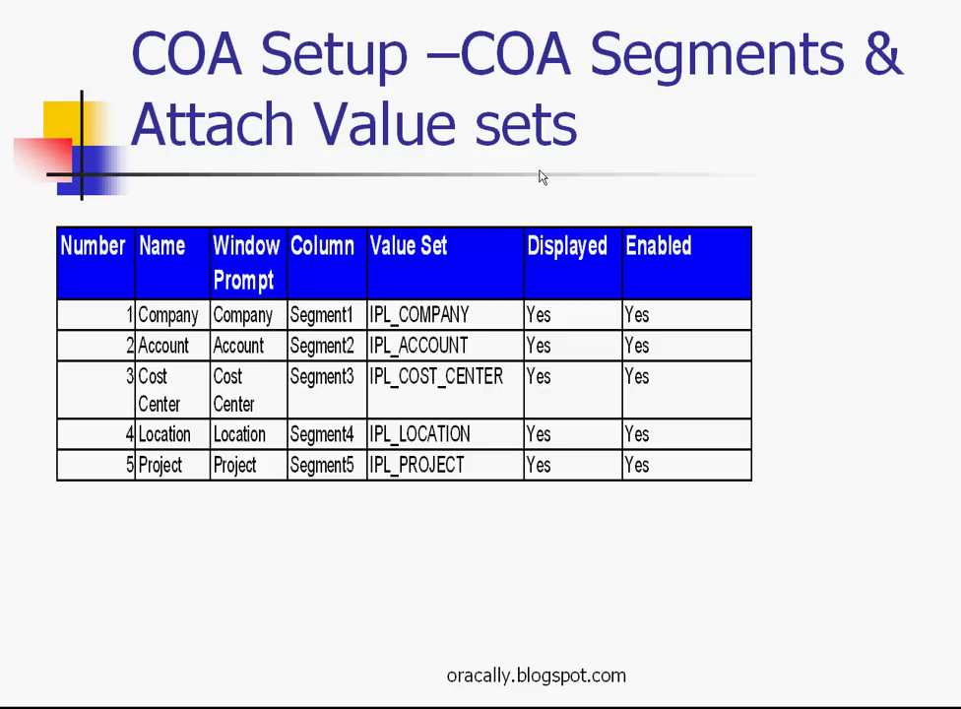
key("alt+Tab")
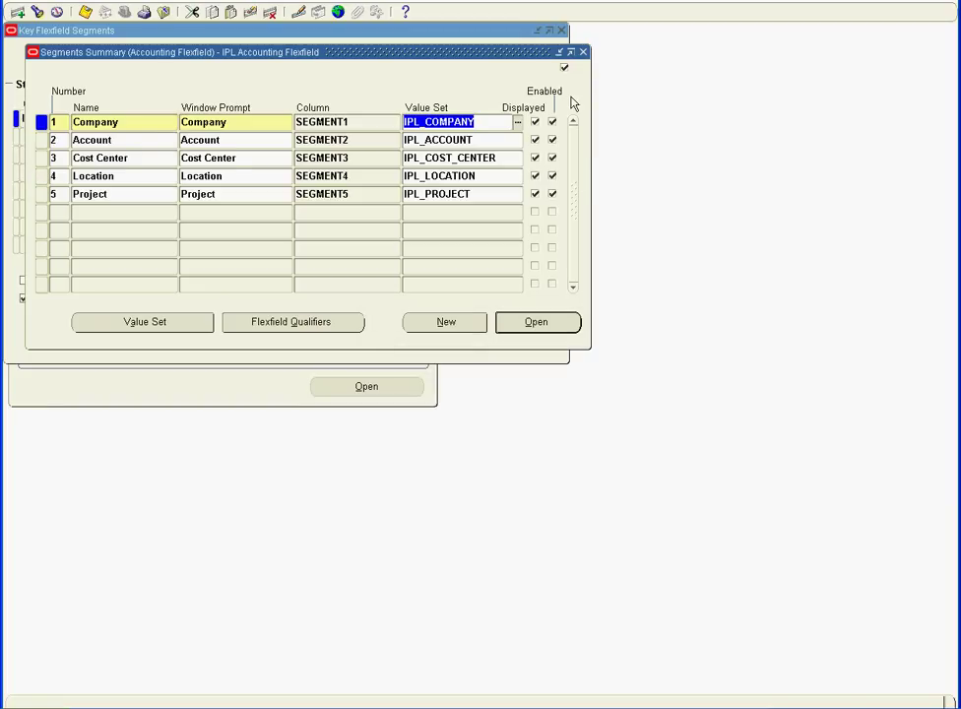
left_click(487, 122)
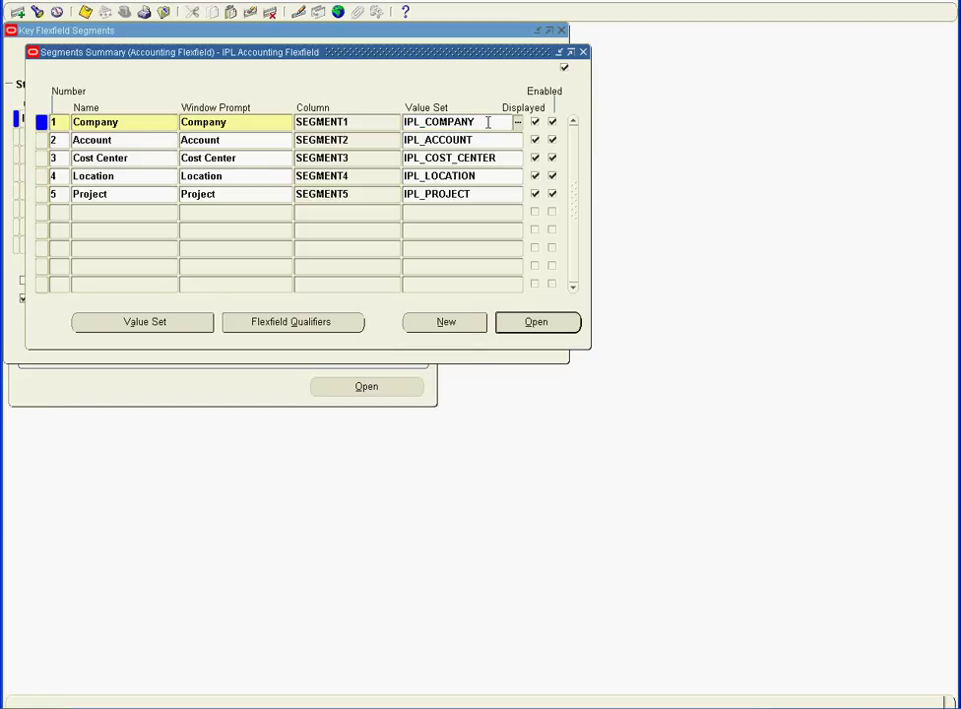
double_click(487, 122)
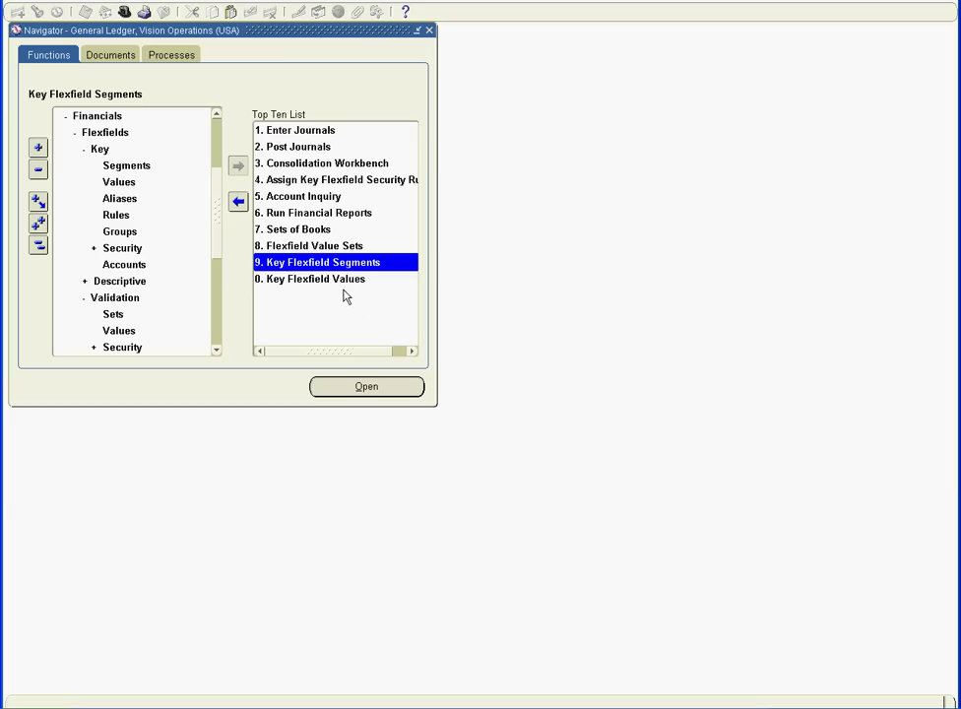
- Open Key Flexfield Values and find the segment values of the value set IPL_COMPANY
double_click(335, 279)
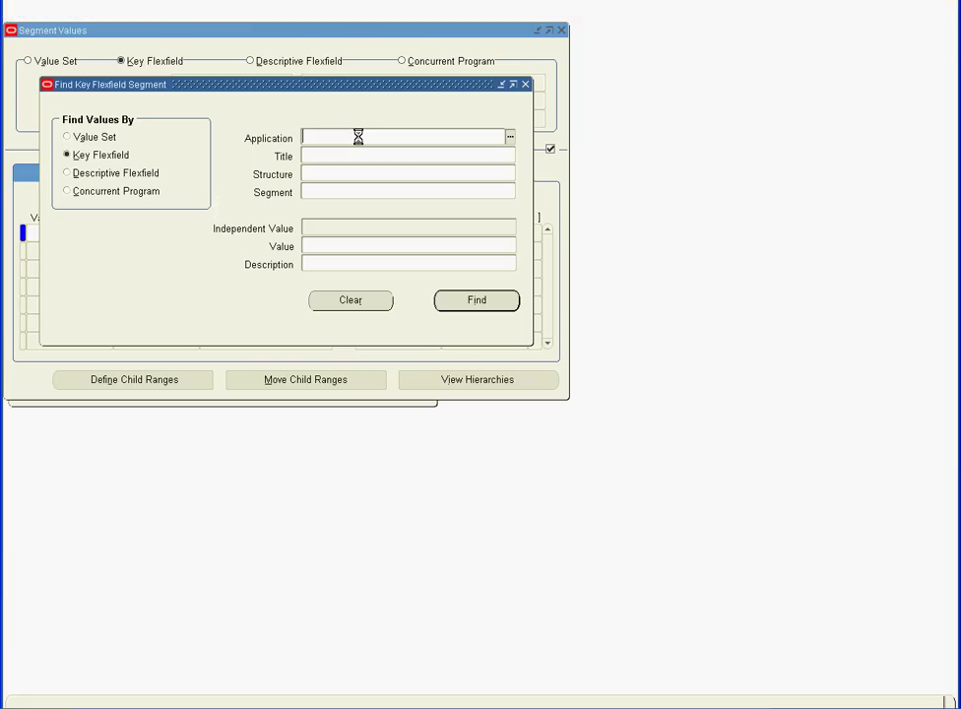
left_click(69, 137)
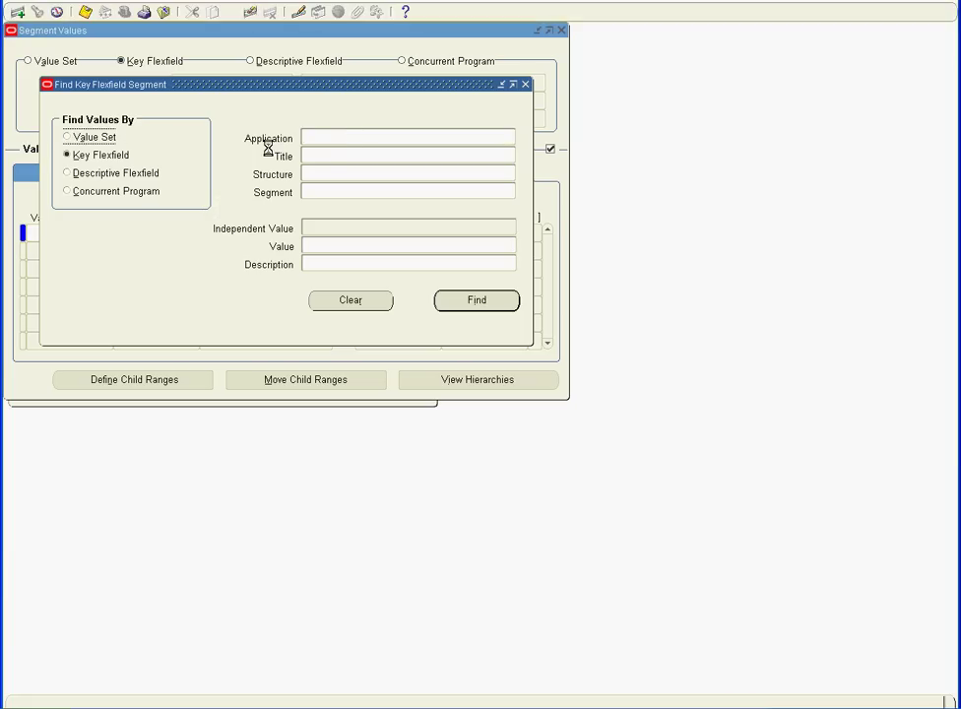
left_click(336, 138)
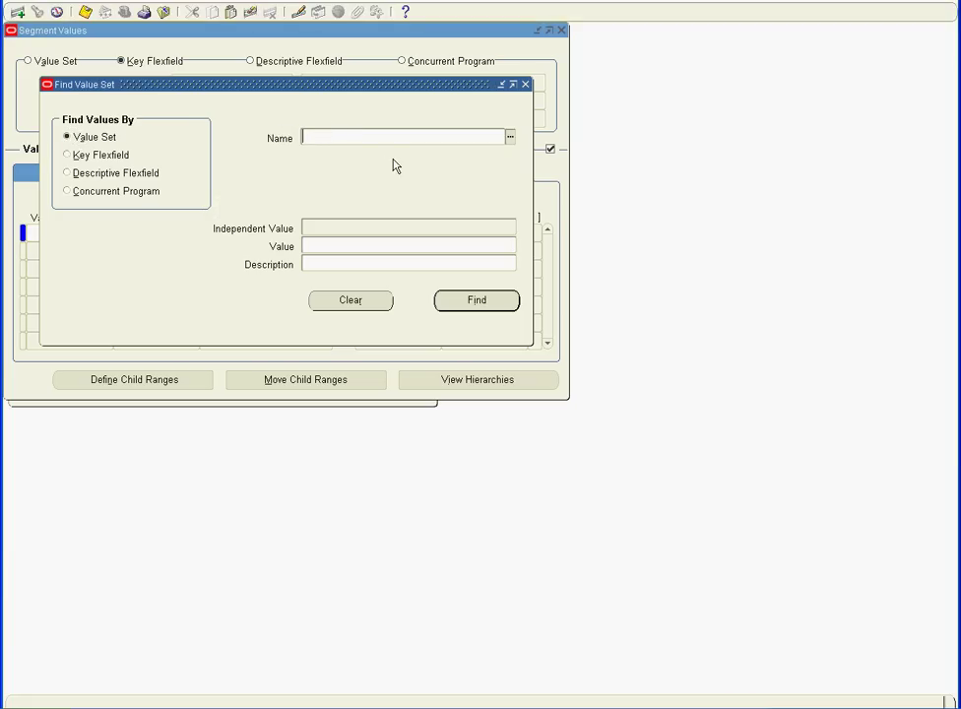
type("IPL_COMPANY")
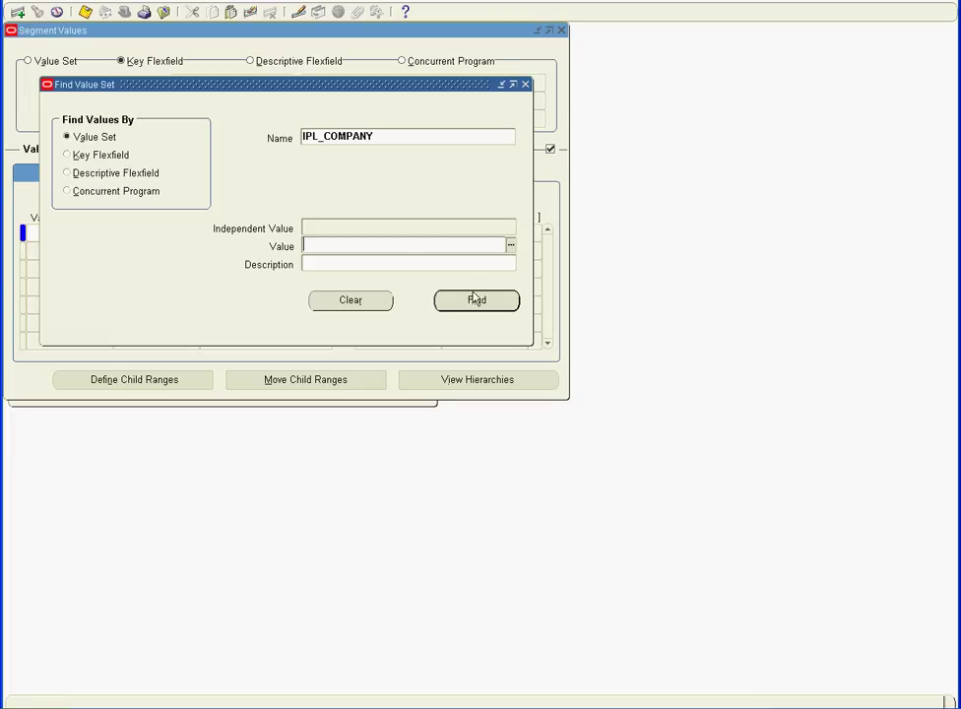
left_click(472, 299)
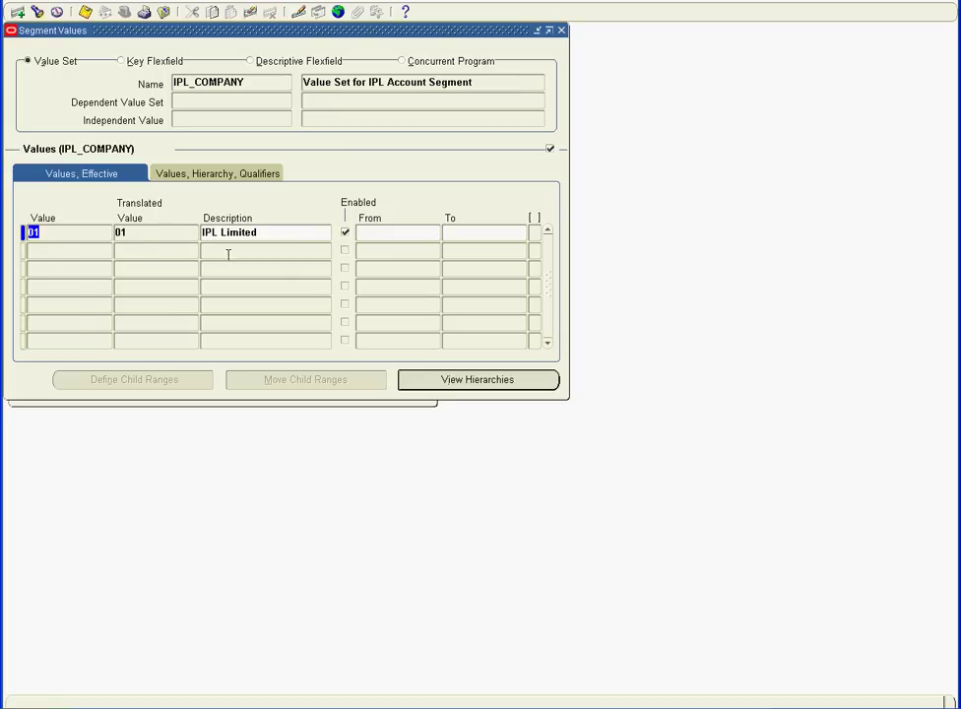
- Switch back to the slideshow and advance it to the closing COA Setup slide
key("alt+Tab")
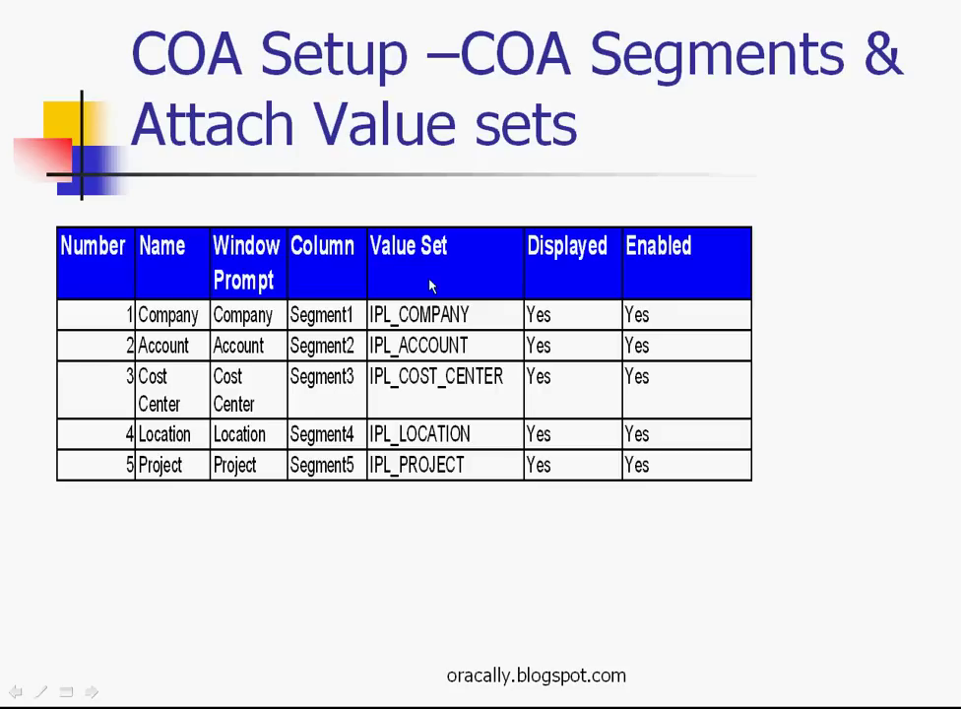
key("alt+Tab")
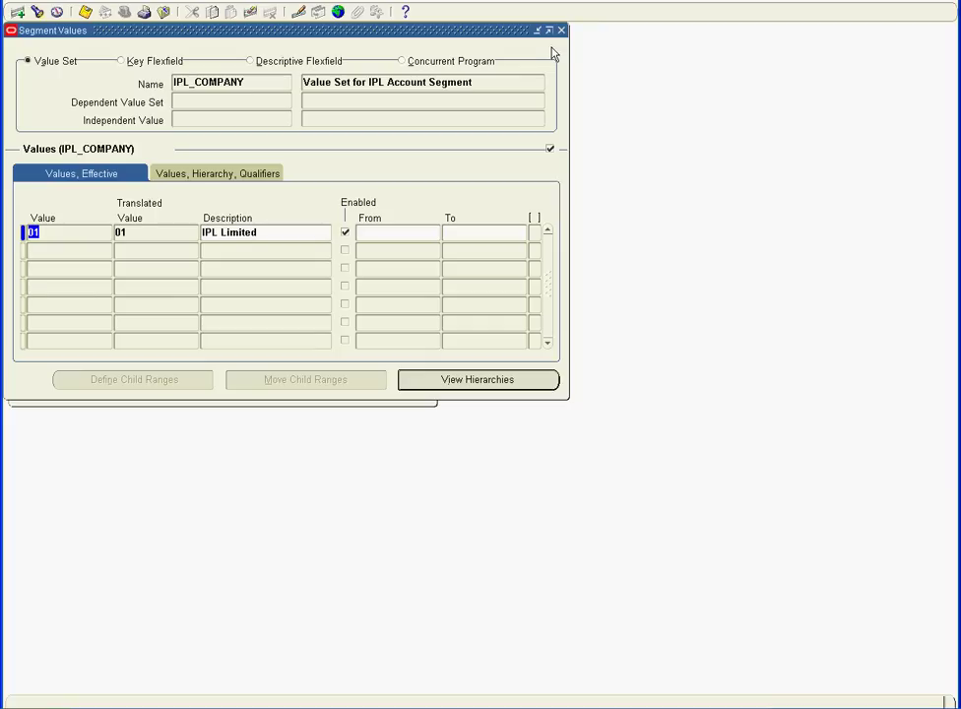
key("alt+Tab")
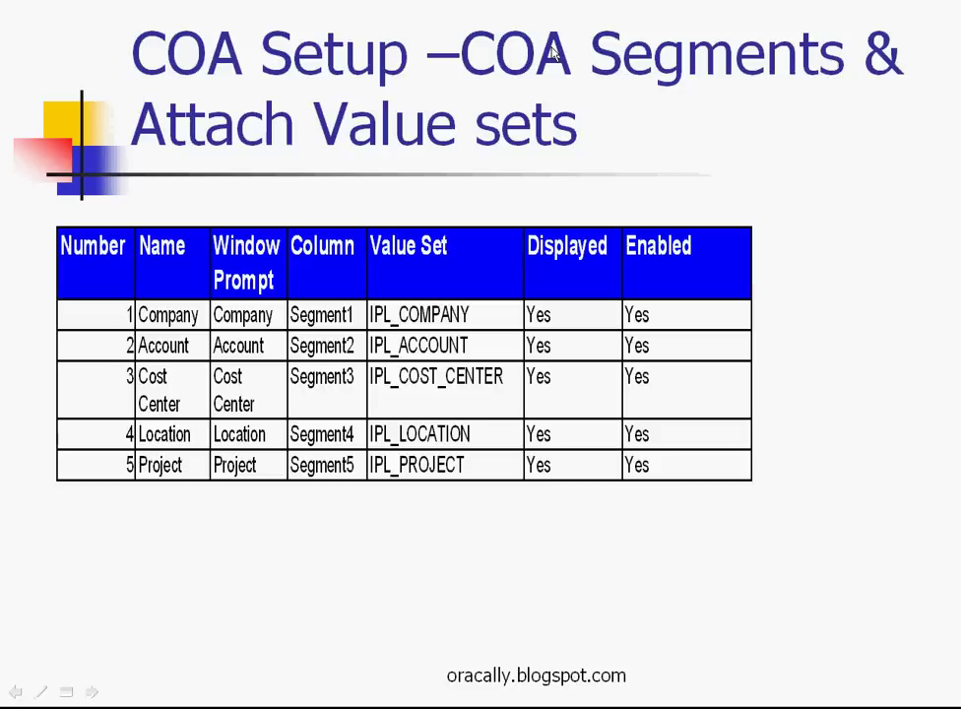
left_click(553, 54)
key("alt+Tab")
key("alt+Tab")
key("alt+Tab")
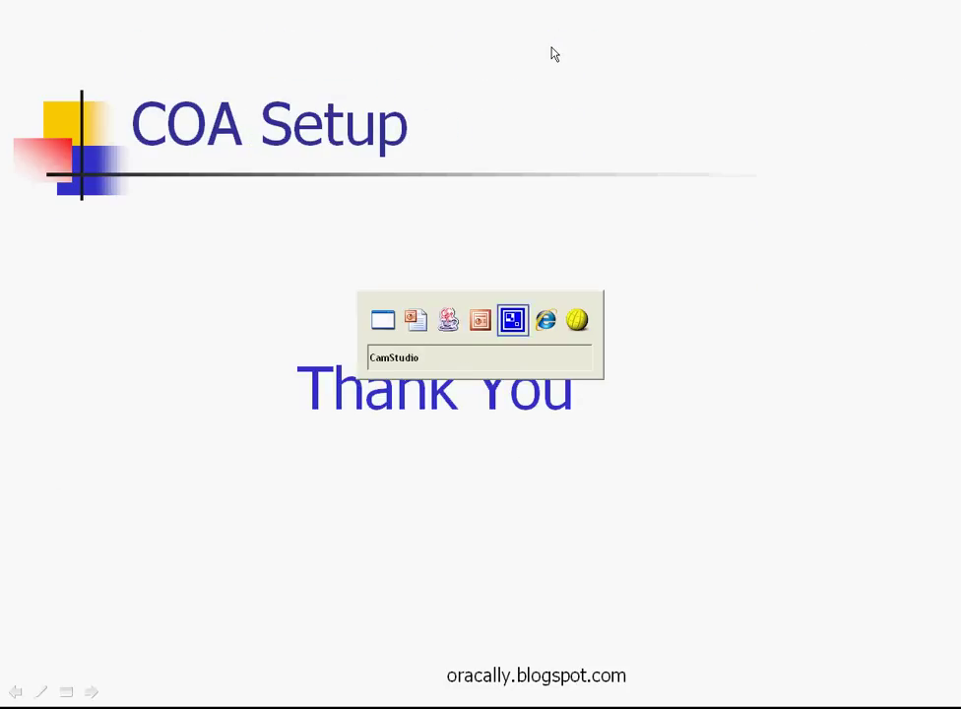